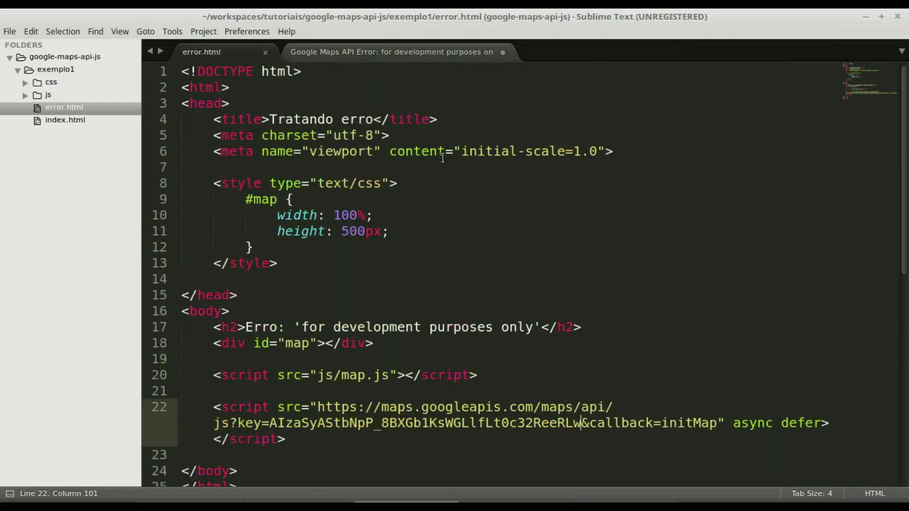
- Examine the #map style block, the js/map.js script reference and the API key in the Maps script URL of error.html
{"action": "left_click_drag", "start_coordinate": [210, 186], "coordinate": [324, 264]}
{"action": "left_click", "coordinate": [325, 264]}
{"action": "scroll", "coordinate": [287, 388], "scroll_direction": "down", "scroll_amount": 3}
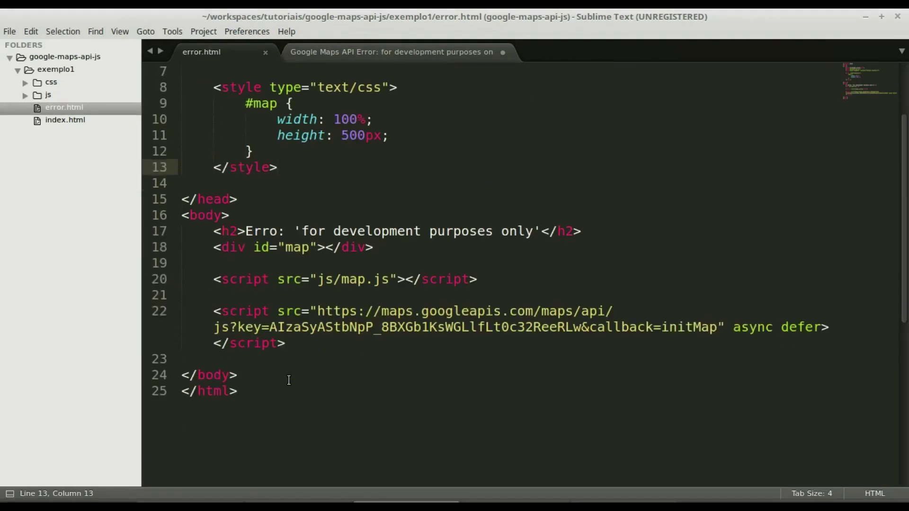
{"action": "double_click", "coordinate": [357, 280]}
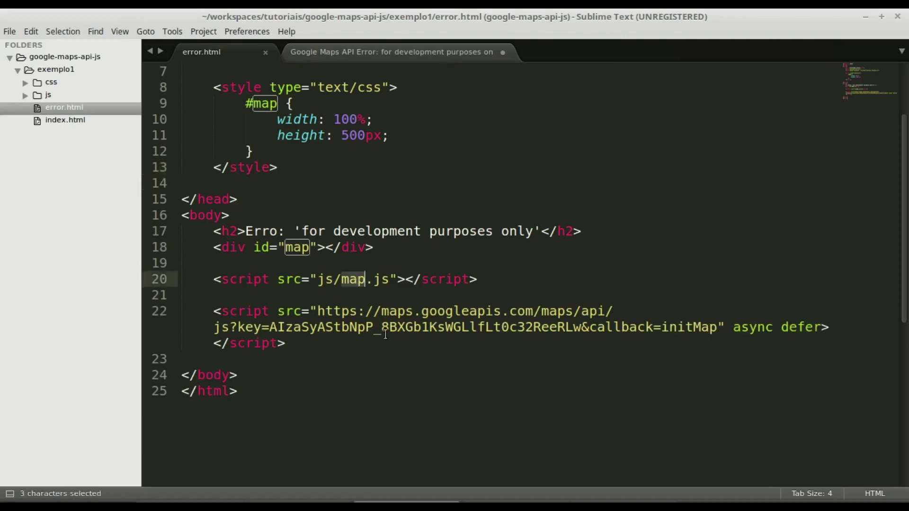
{"action": "left_click", "coordinate": [409, 328]}
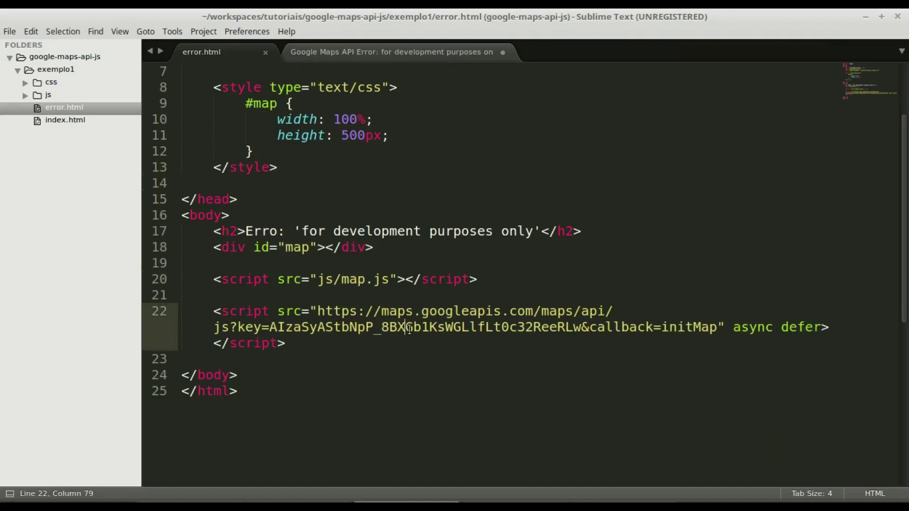
{"action": "double_click", "coordinate": [409, 328]}
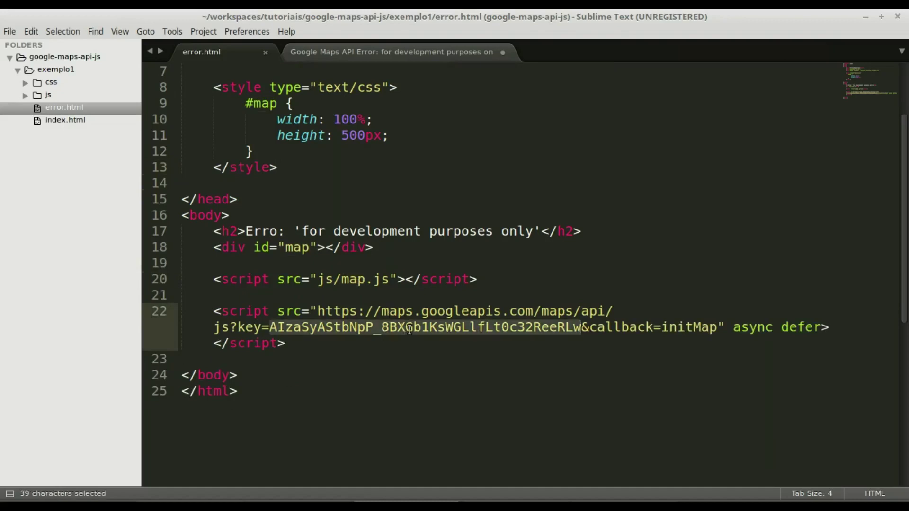
{"action": "left_click", "coordinate": [478, 128]}
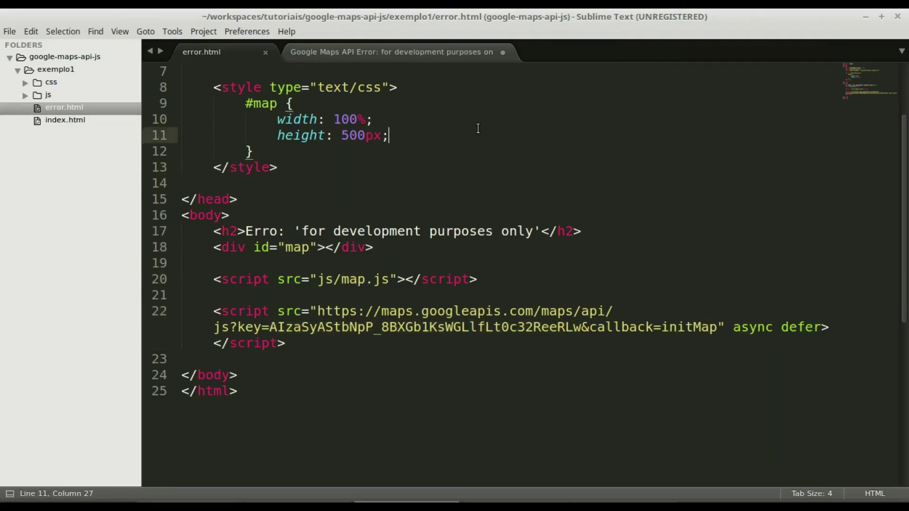
{"action": "scroll", "coordinate": [478, 128], "scroll_direction": "up", "scroll_amount": 2}
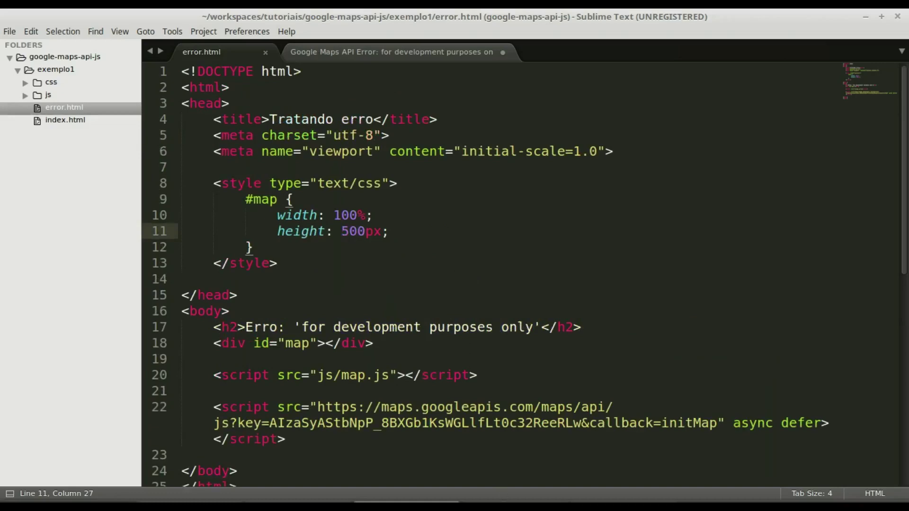
- Switch to the browser, inspect the map rendered by error.html, and read the Troubleshooting introduction under API Key and Billing Errors in the Error Messages documentation
{"action": "key", "text": "alt+Tab"}
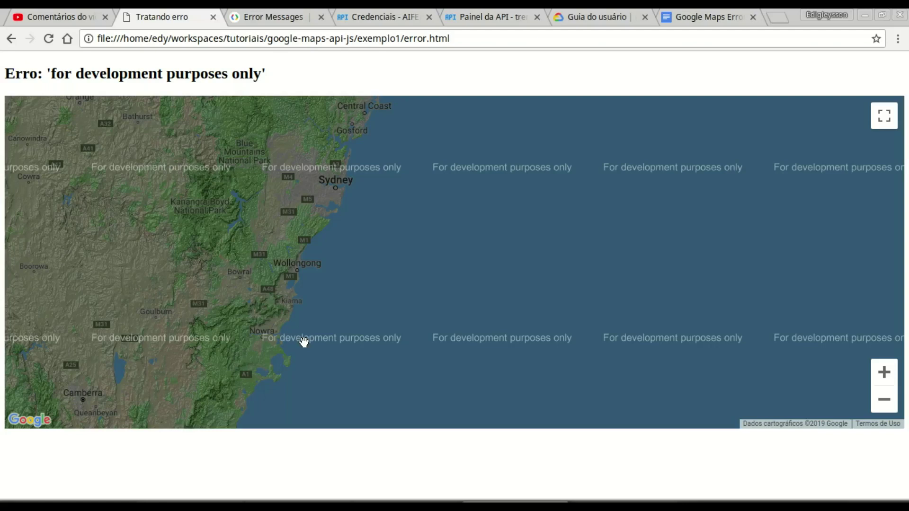
{"action": "left_click_drag", "start_coordinate": [456, 254], "coordinate": [327, 276]}
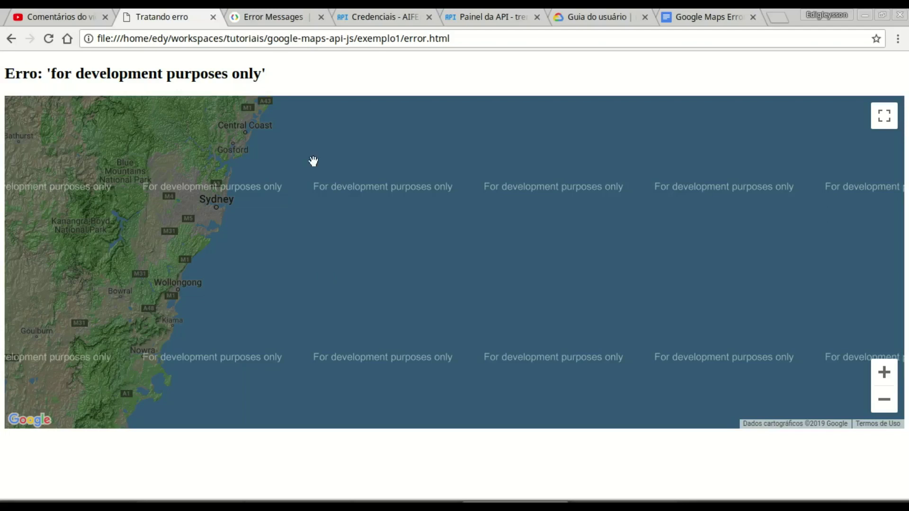
{"action": "left_click", "coordinate": [290, 17]}
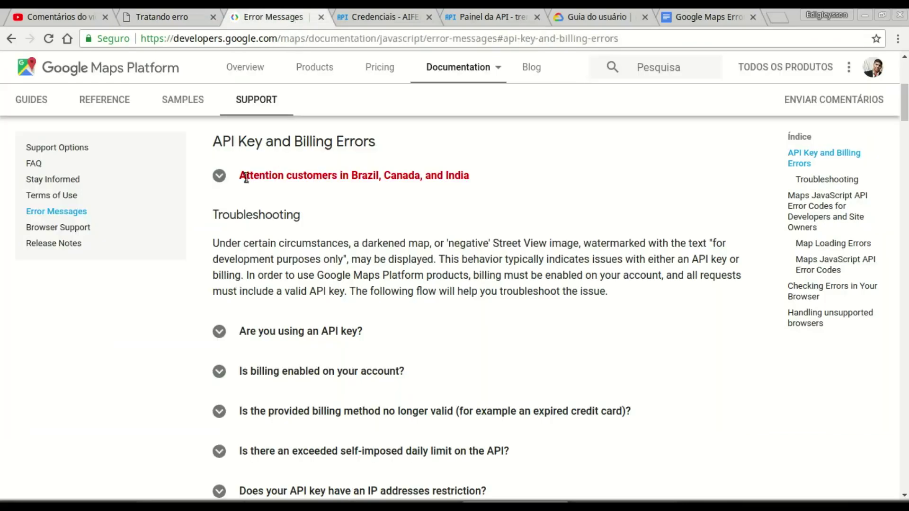
{"action": "left_click_drag", "start_coordinate": [217, 145], "coordinate": [363, 143]}
{"action": "left_click", "coordinate": [408, 204]}
{"action": "scroll", "coordinate": [246, 237], "scroll_direction": "down", "scroll_amount": 1}
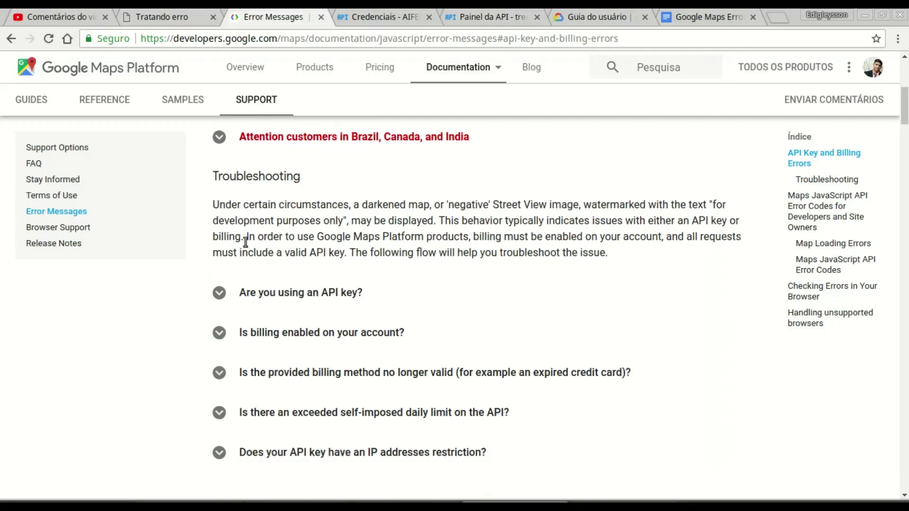
{"action": "left_click_drag", "start_coordinate": [217, 204], "coordinate": [321, 211]}
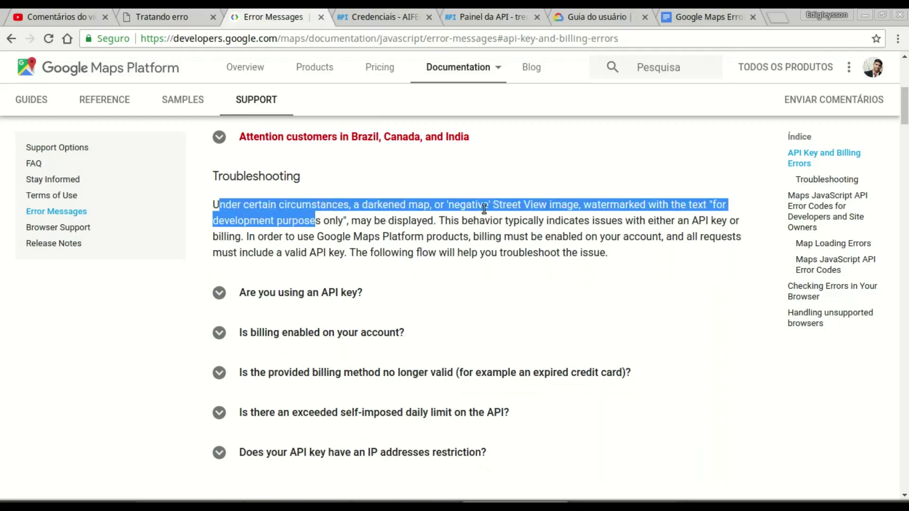
{"action": "left_click", "coordinate": [353, 223]}
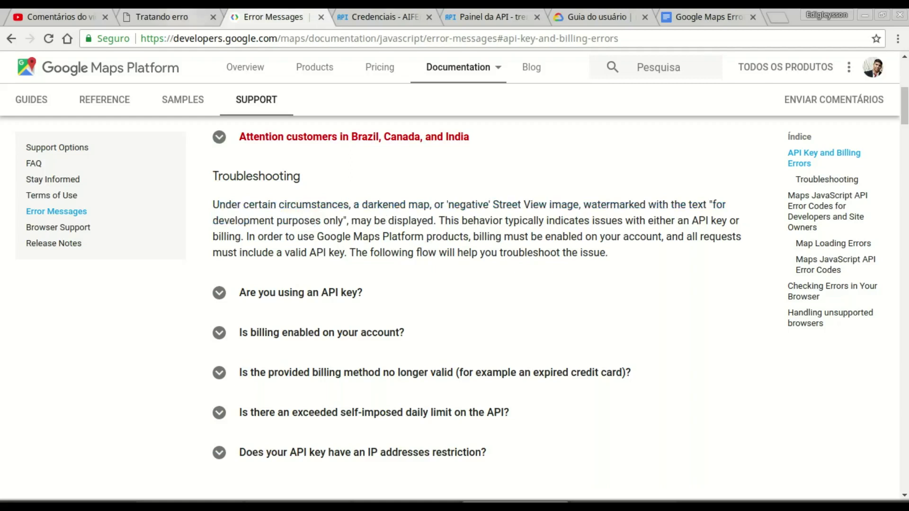
- Compare the watermark on the Tratando erro map with the "for development purposes only" text quoted in the Troubleshooting section
{"action": "left_click", "coordinate": [184, 17]}
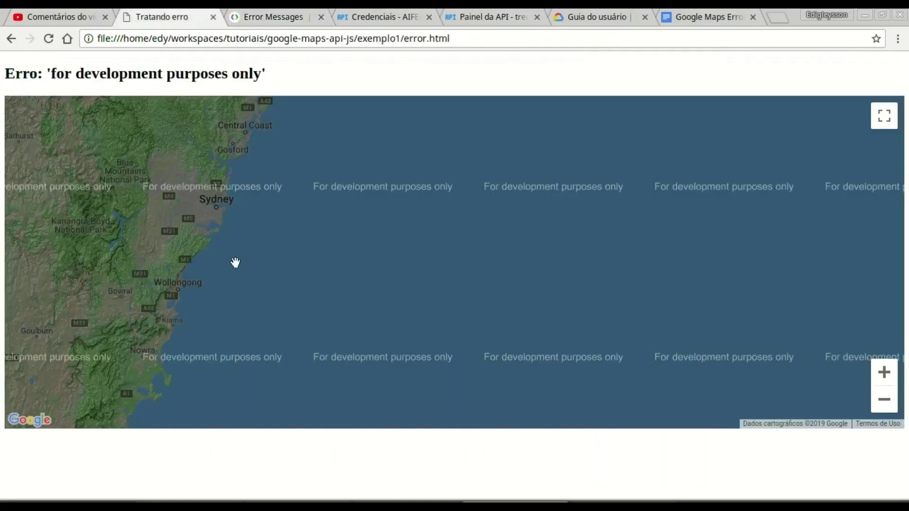
{"action": "left_click", "coordinate": [285, 24]}
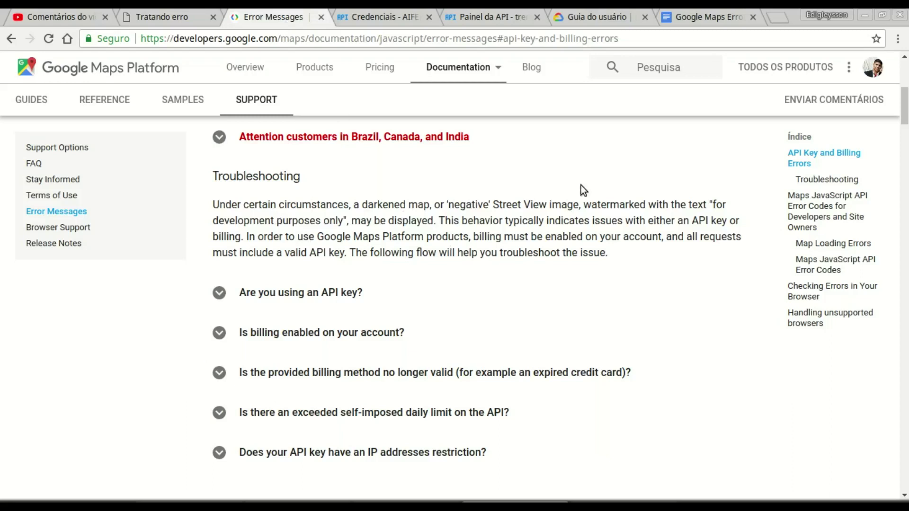
{"action": "left_click_drag", "start_coordinate": [712, 209], "coordinate": [333, 222]}
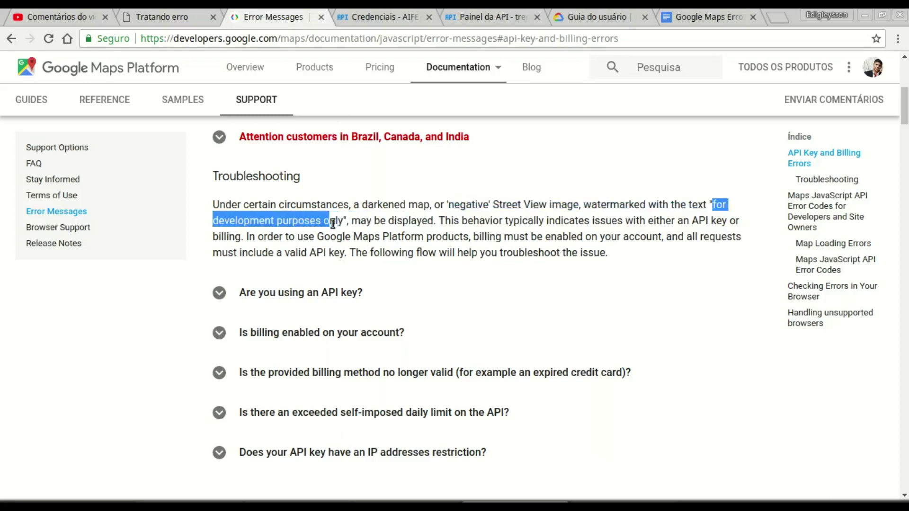
{"action": "left_click", "coordinate": [510, 243]}
- Expand the "Are you using an API key?" question and check the key in error.html in Sublime Text before returning to the browser
{"action": "scroll", "coordinate": [509, 243], "scroll_direction": "down", "scroll_amount": 3}
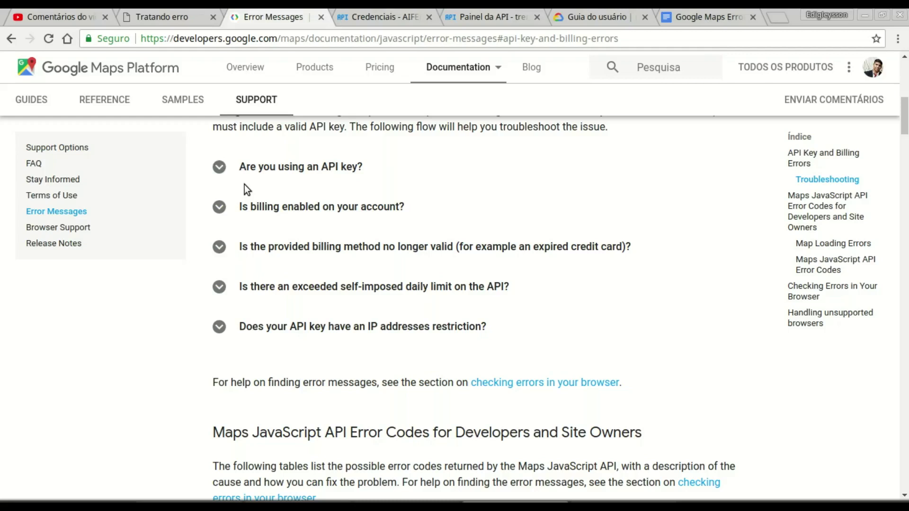
{"action": "left_click", "coordinate": [219, 168]}
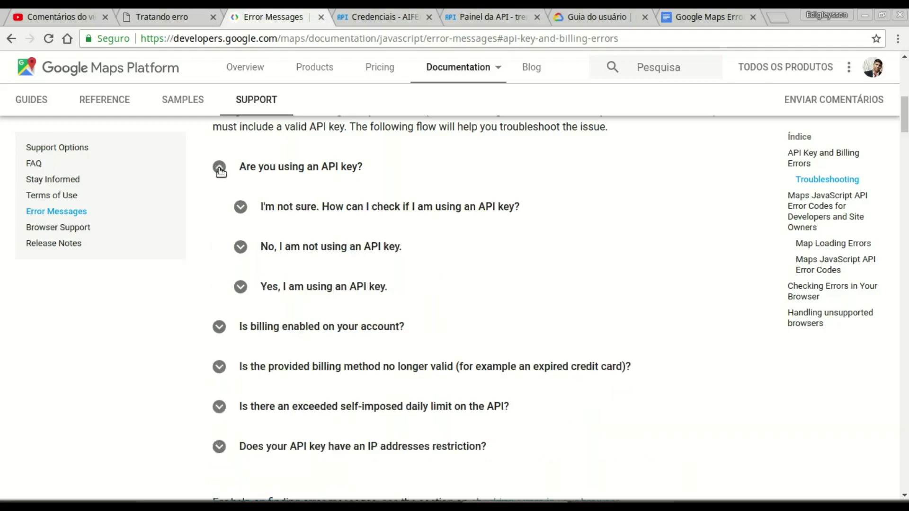
{"action": "key", "text": "alt+Tab"}
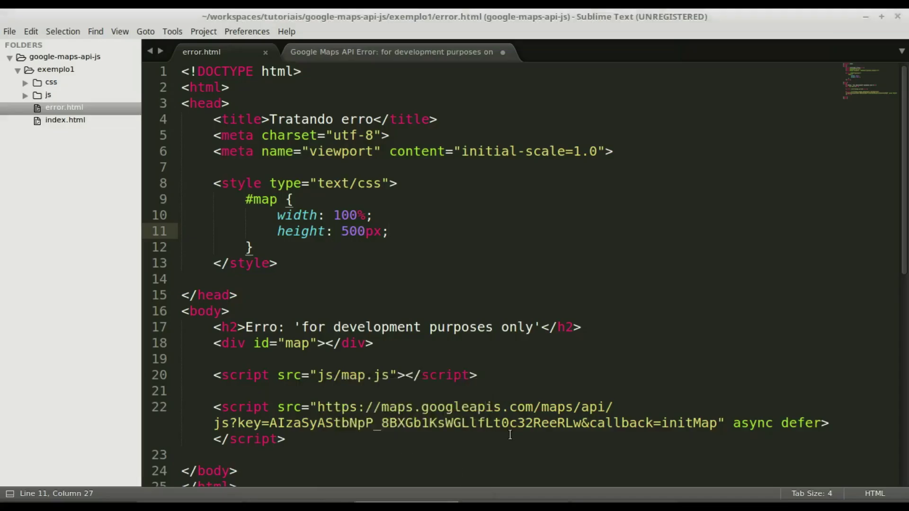
{"action": "double_click", "coordinate": [522, 426]}
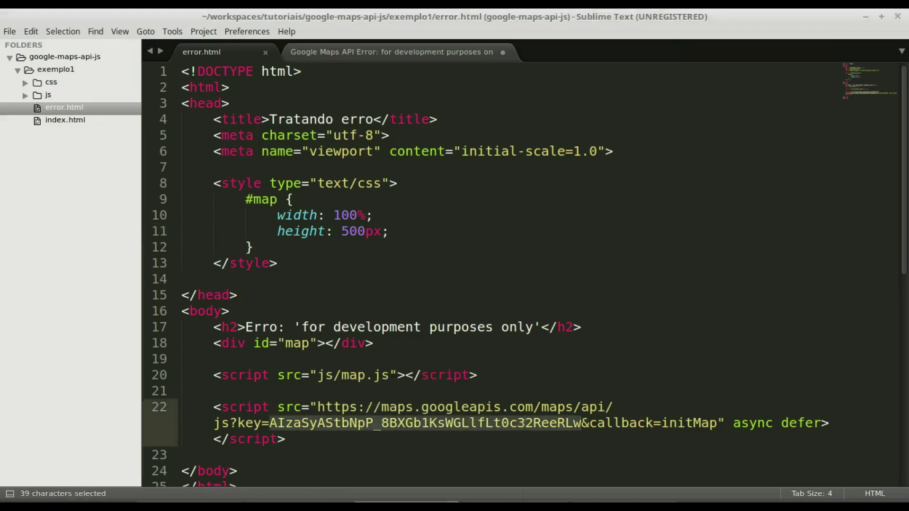
{"action": "key", "text": "alt+Tab"}
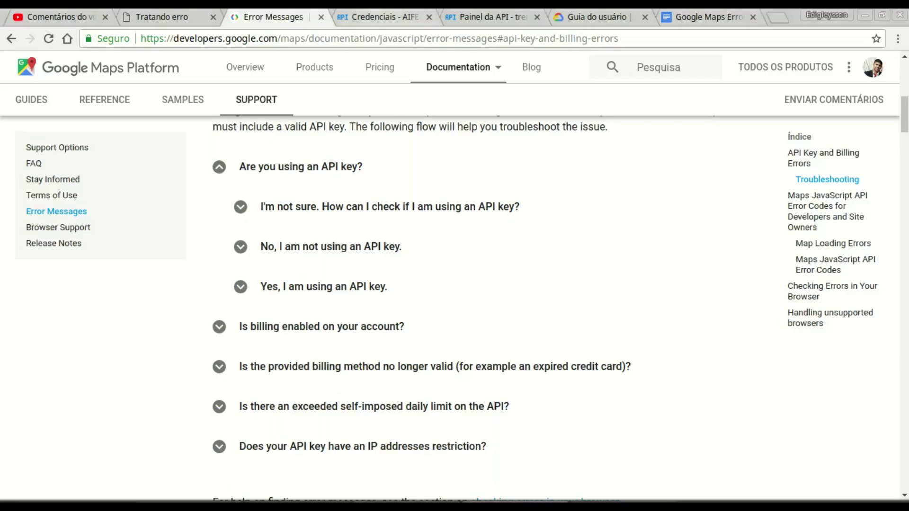
- View the AIFER project's Credenciais page, then briefly open the documentation's answer on how to check whether an API key is used
{"action": "key", "text": "ctrl+Tab"}
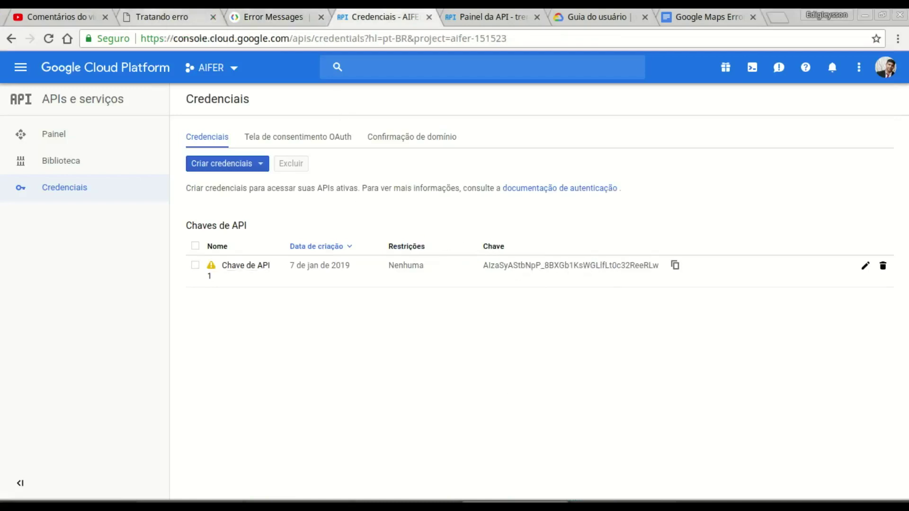
{"action": "left_click", "coordinate": [161, 17]}
{"action": "key", "text": "ctrl+Tab"}
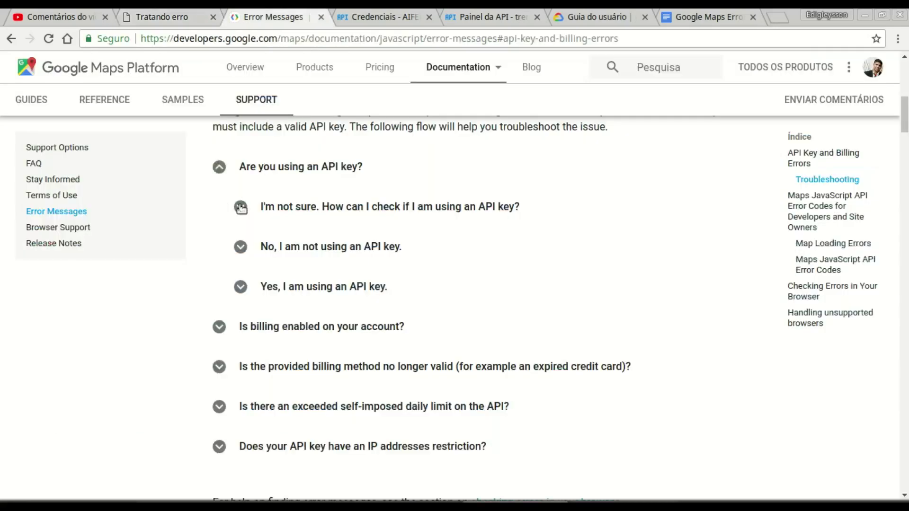
{"action": "left_click", "coordinate": [241, 207]}
{"action": "left_click", "coordinate": [241, 208]}
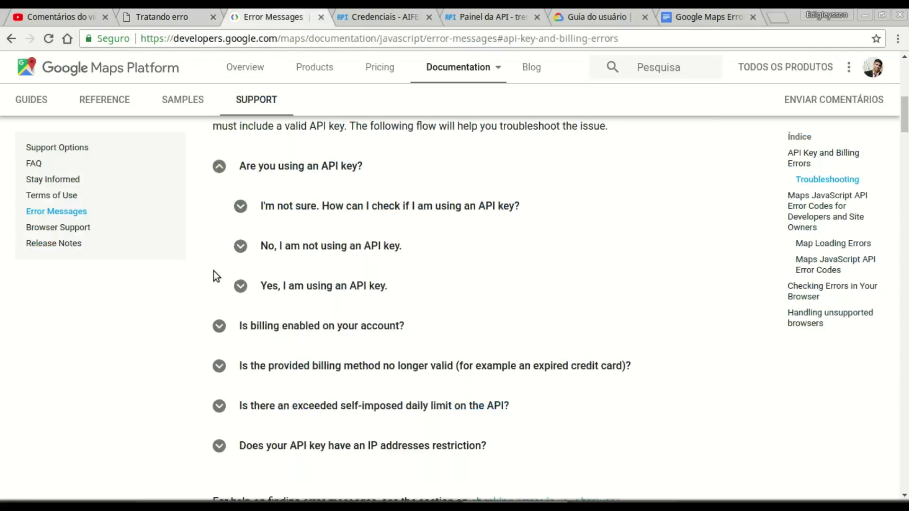
- Expand "Is billing enabled on your account?" and read the instructions for checking whether billing is enabled
{"action": "scroll", "coordinate": [214, 272], "scroll_direction": "down", "scroll_amount": 2}
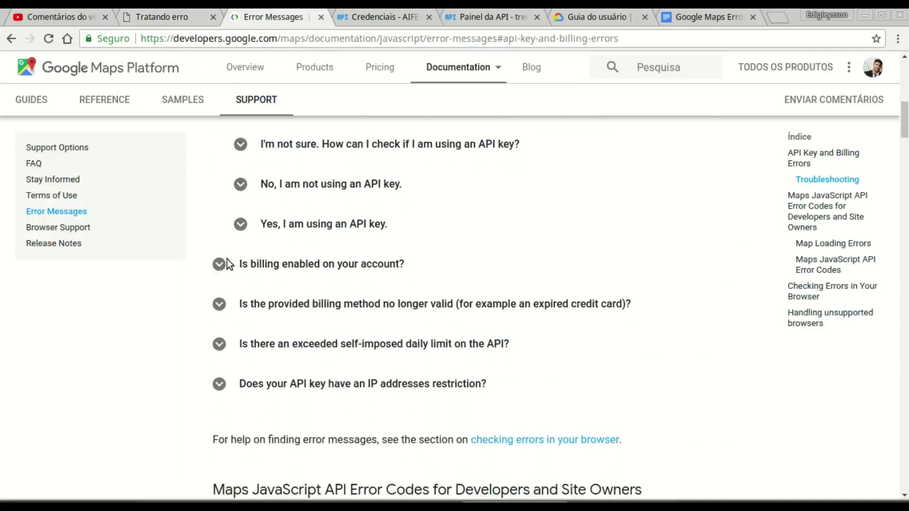
{"action": "left_click", "coordinate": [220, 265]}
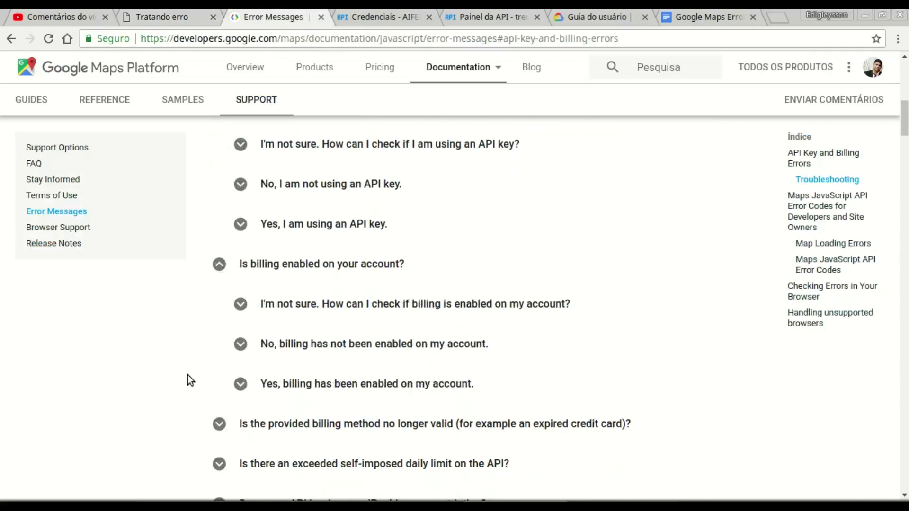
{"action": "scroll", "coordinate": [189, 379], "scroll_direction": "down", "scroll_amount": 1}
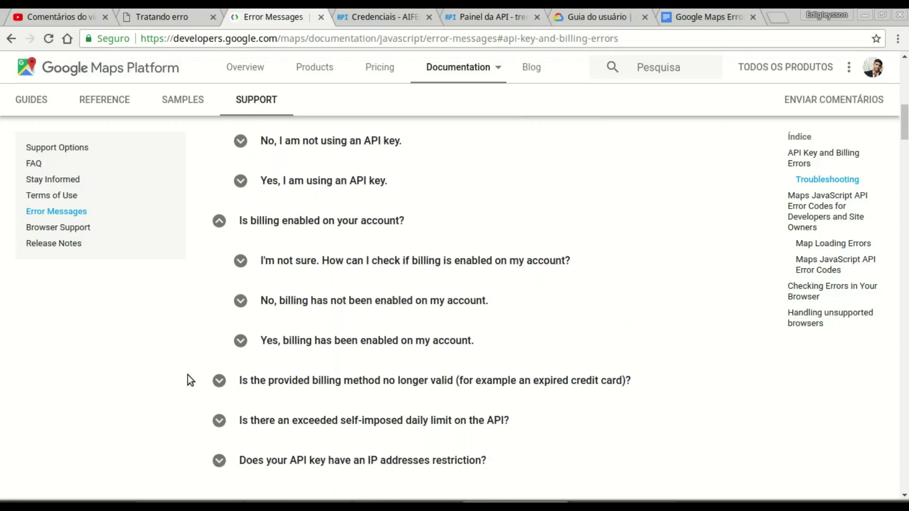
{"action": "left_click", "coordinate": [241, 262]}
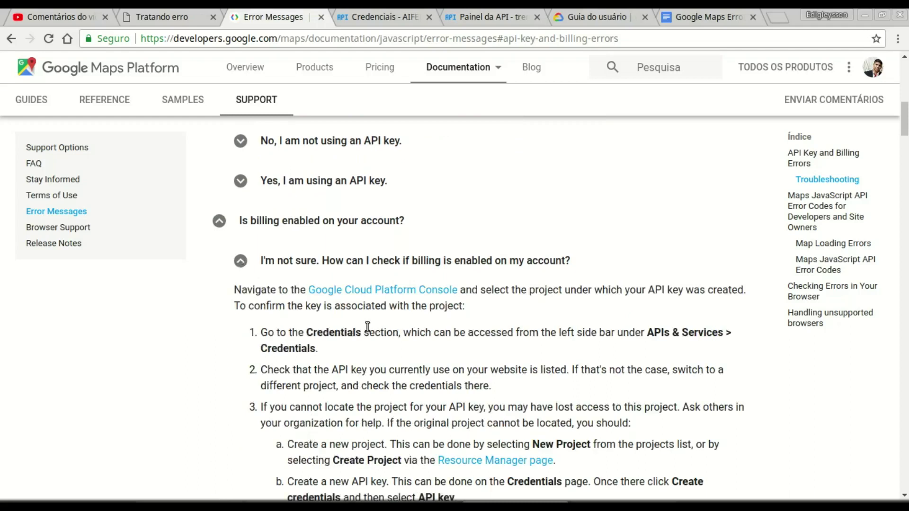
{"action": "scroll", "coordinate": [365, 326], "scroll_direction": "down", "scroll_amount": 4}
{"action": "scroll", "coordinate": [366, 325], "scroll_direction": "up", "scroll_amount": 3}
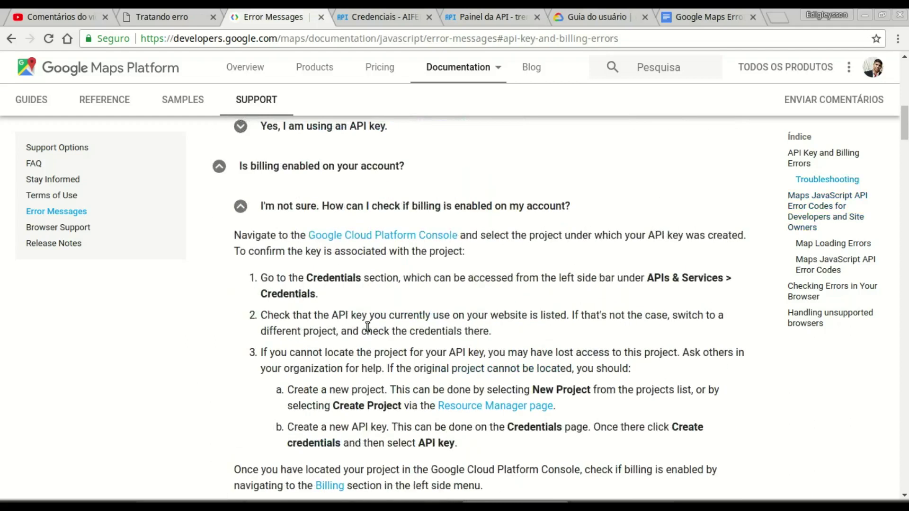
- Read the answer for accounts without billing enabled, then collapse the "Is billing enabled on your account?" question
{"action": "left_click", "coordinate": [241, 207]}
{"action": "left_click", "coordinate": [240, 246]}
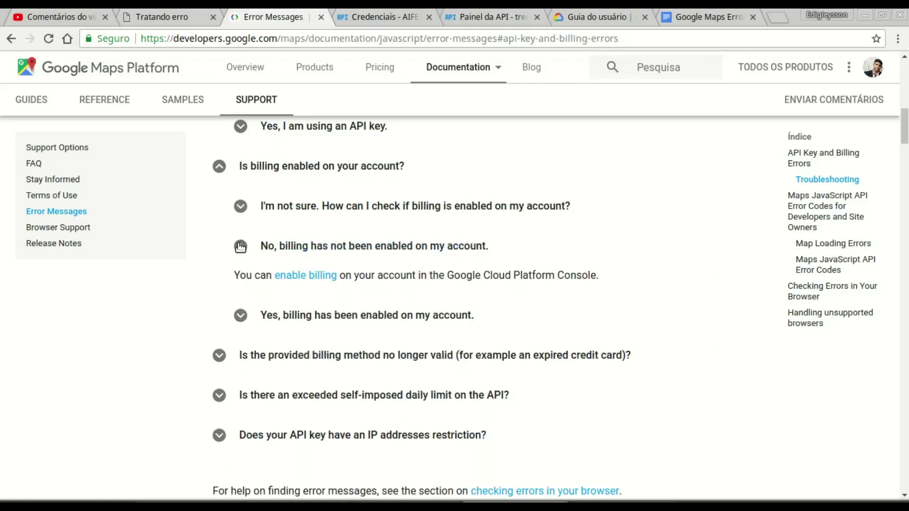
{"action": "scroll", "coordinate": [237, 249], "scroll_direction": "down", "scroll_amount": 2}
{"action": "scroll", "coordinate": [232, 189], "scroll_direction": "up", "scroll_amount": 2}
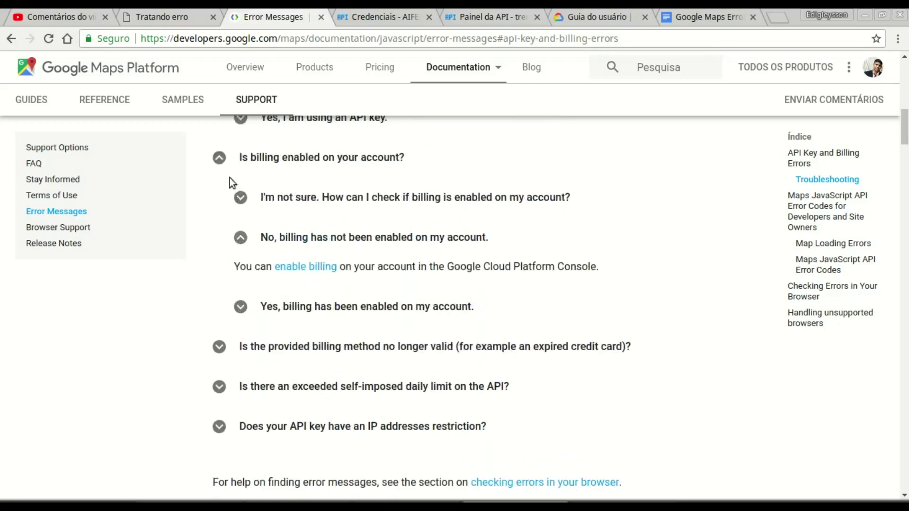
{"action": "left_click", "coordinate": [218, 157]}
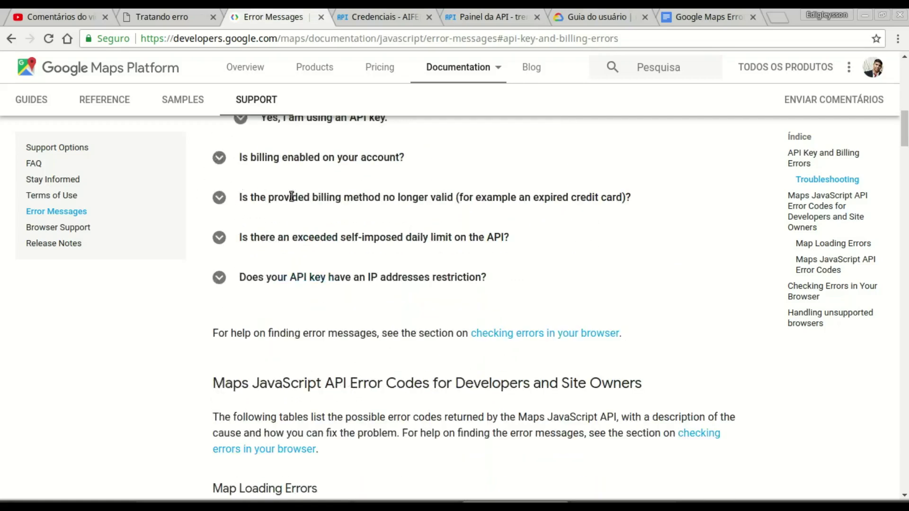
- Read and collapse the answer about a billing method that is no longer valid, then expand the exceeded self-imposed daily limit question
{"action": "left_click_drag", "start_coordinate": [247, 197], "coordinate": [303, 197]}
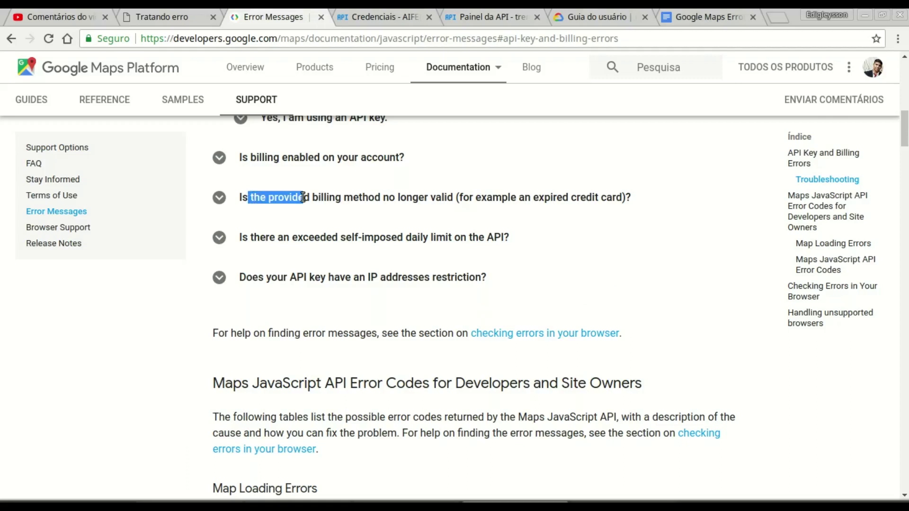
{"action": "left_click", "coordinate": [219, 198]}
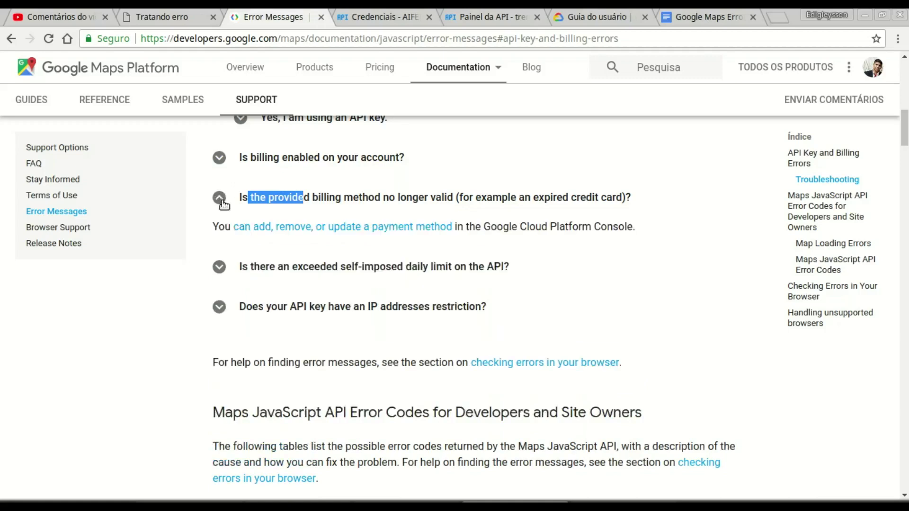
{"action": "left_click", "coordinate": [222, 201]}
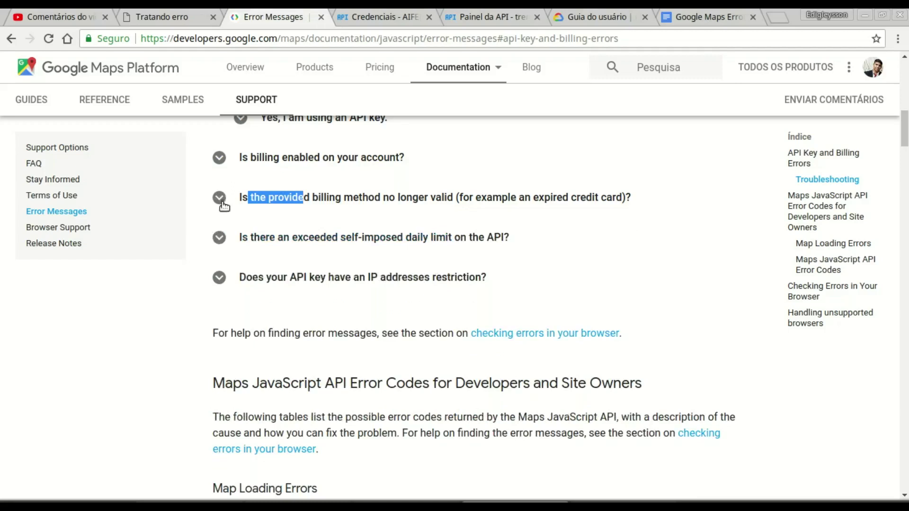
{"action": "left_click", "coordinate": [219, 237]}
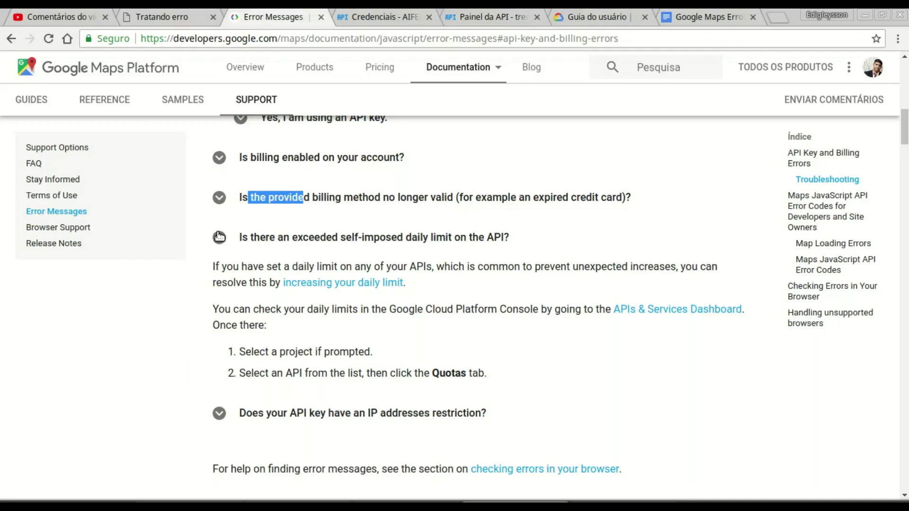
- Collapse the self-imposed daily limit question, then read and collapse the answer about IP address restrictions on the API key
{"action": "left_click", "coordinate": [219, 237]}
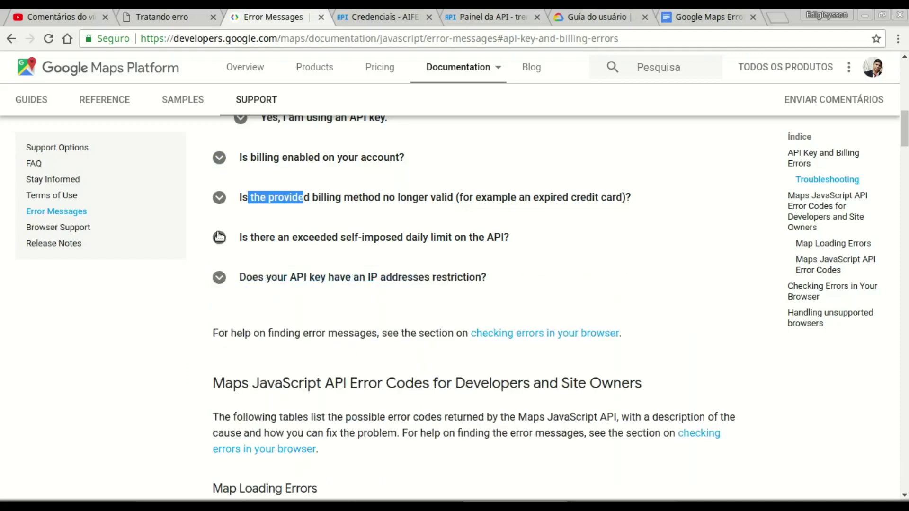
{"action": "left_click", "coordinate": [221, 279]}
{"action": "left_click", "coordinate": [220, 279]}
- Check the API key's restrictions on the AIFER project's Credenciais page, then return to the Error Messages documentation
{"action": "left_click", "coordinate": [378, 16]}
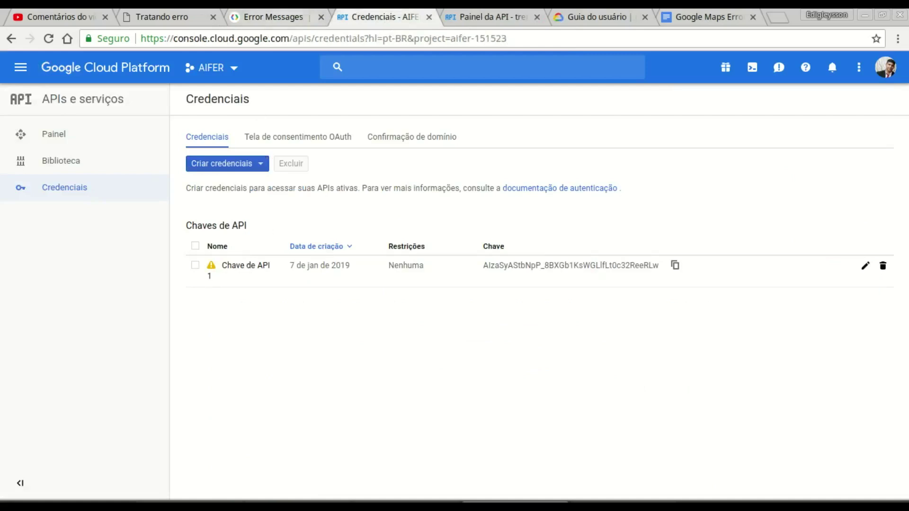
{"action": "left_click", "coordinate": [270, 17]}
{"action": "left_click", "coordinate": [265, 316]}
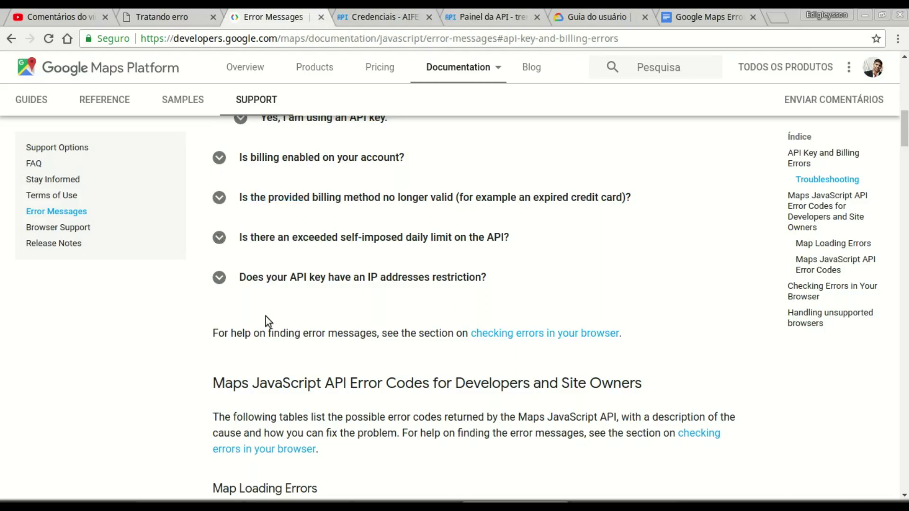
- Collapse "Are you using an API key?", expand "Is billing enabled on your account?" and collapse its answer for accounts without billing
{"action": "scroll", "coordinate": [353, 235], "scroll_direction": "up", "scroll_amount": 3}
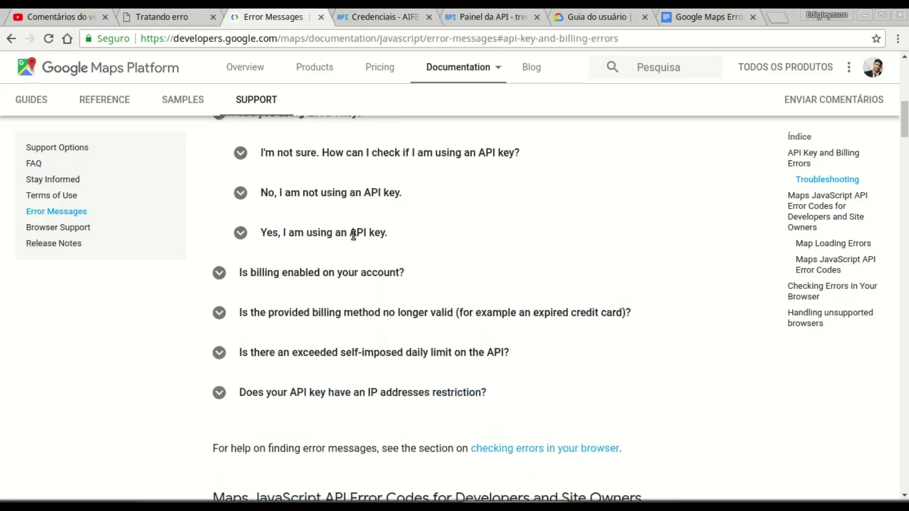
{"action": "scroll", "coordinate": [353, 235], "scroll_direction": "up", "scroll_amount": 3}
{"action": "left_click", "coordinate": [216, 236]}
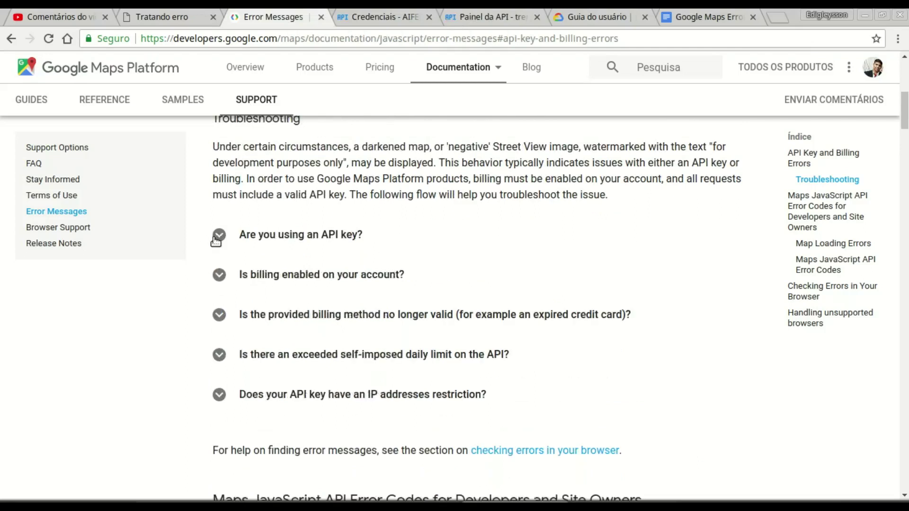
{"action": "left_click", "coordinate": [219, 274]}
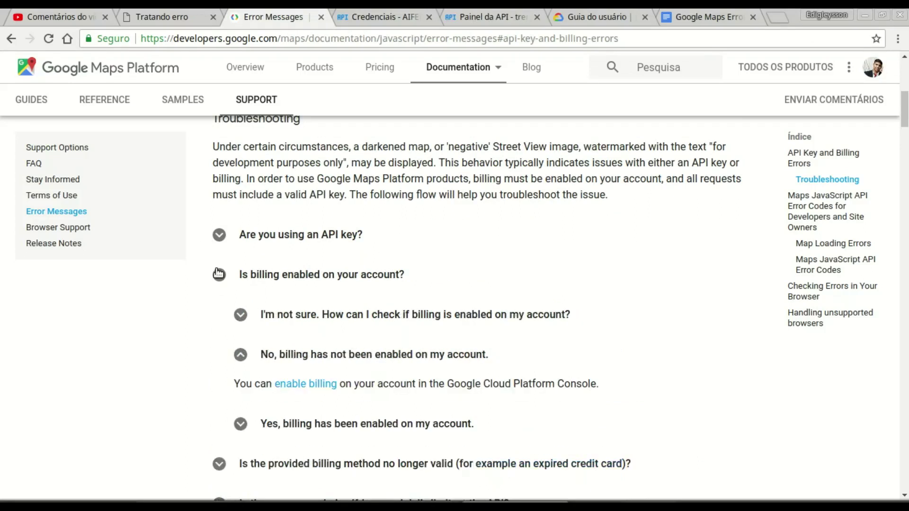
{"action": "left_click", "coordinate": [241, 356]}
{"action": "left_click", "coordinate": [241, 356]}
{"action": "left_click", "coordinate": [240, 356]}
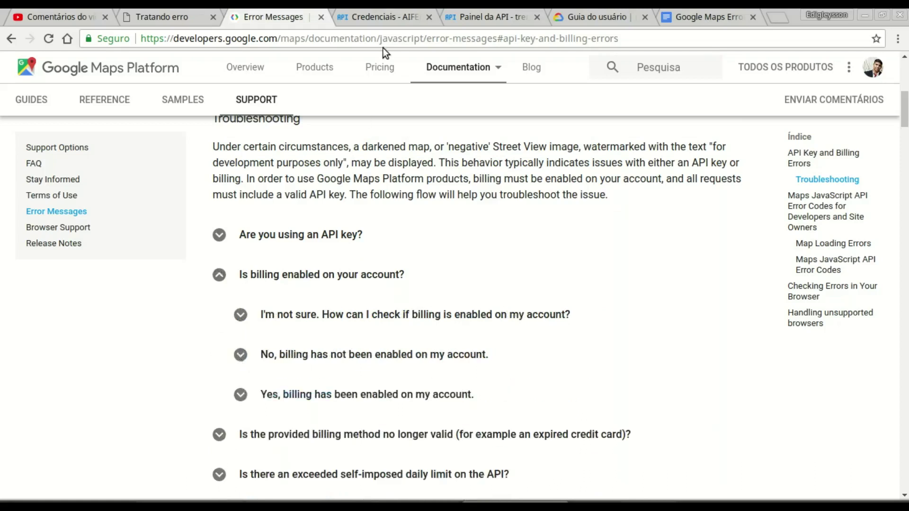
- Compare the AIFER project's Credenciais page with the billing questions in the Error Messages documentation
{"action": "left_click", "coordinate": [383, 17]}
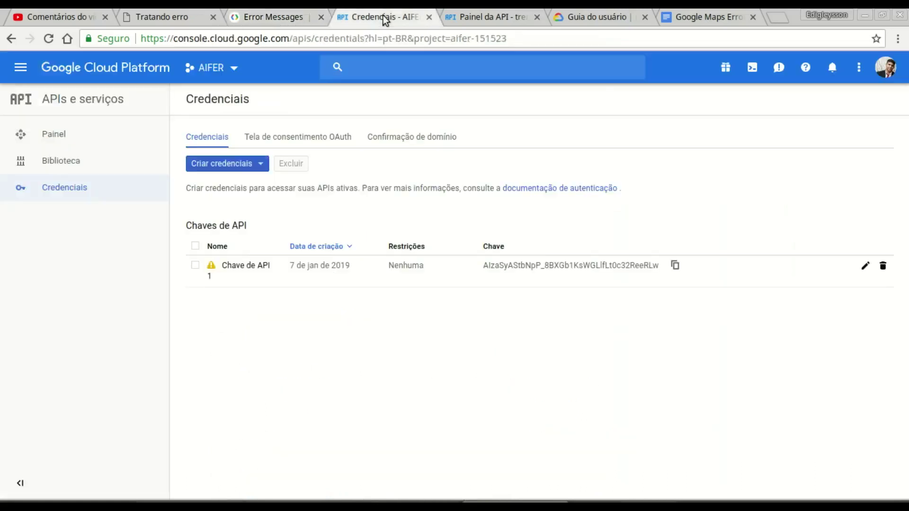
{"action": "left_click", "coordinate": [288, 15]}
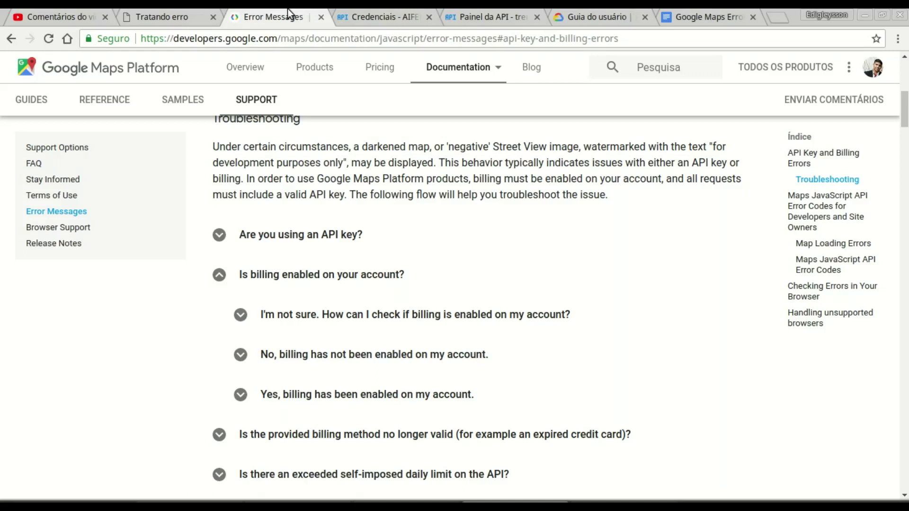
{"action": "key", "text": "ctrl+Tab"}
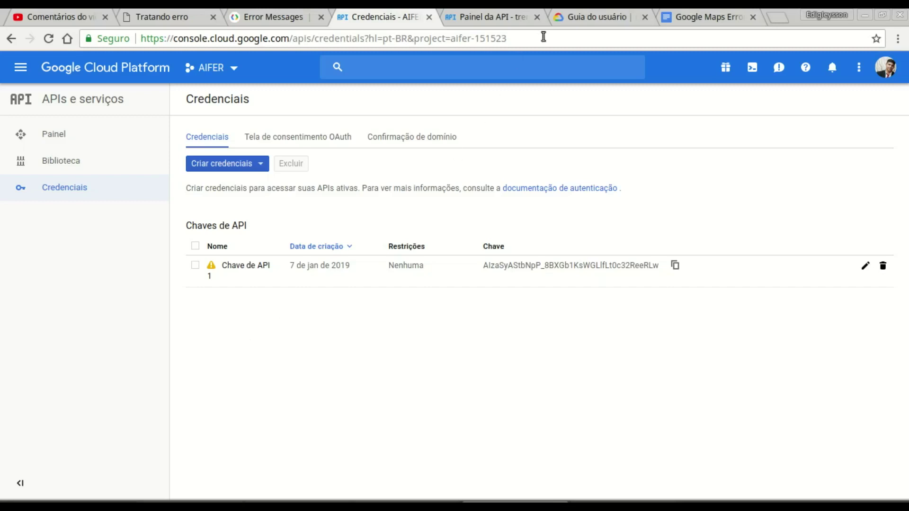
- Open the Google Maps Platform guide for existing users and read its overview of the billing and API key requirements
{"action": "left_click", "coordinate": [583, 13]}
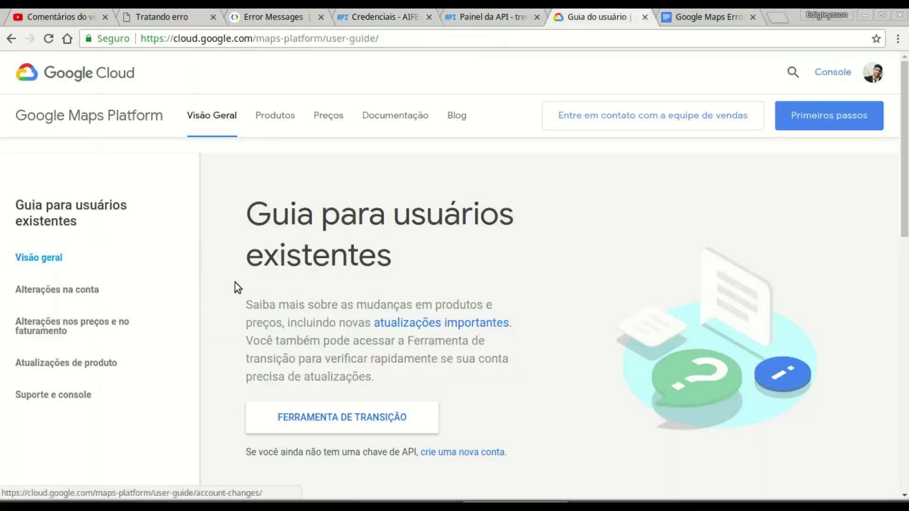
{"action": "scroll", "coordinate": [196, 277], "scroll_direction": "down", "scroll_amount": 5}
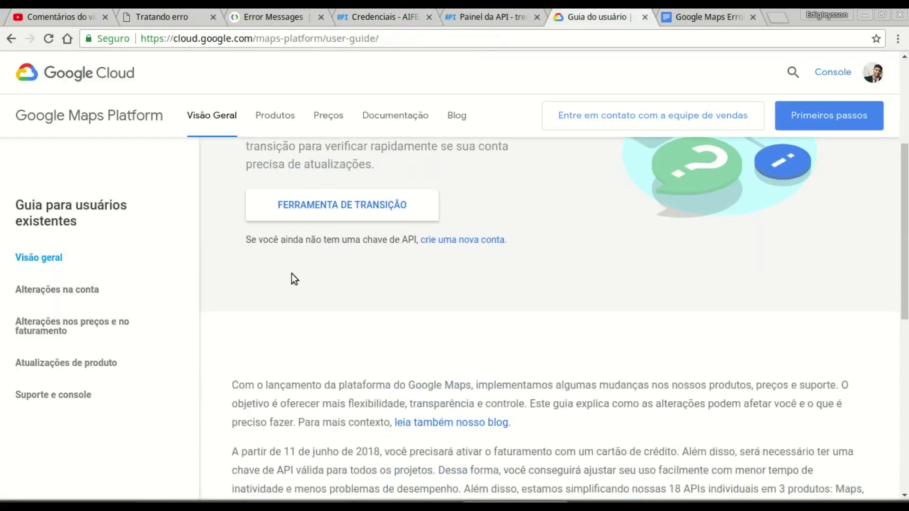
{"action": "scroll", "coordinate": [292, 274], "scroll_direction": "down", "scroll_amount": 2}
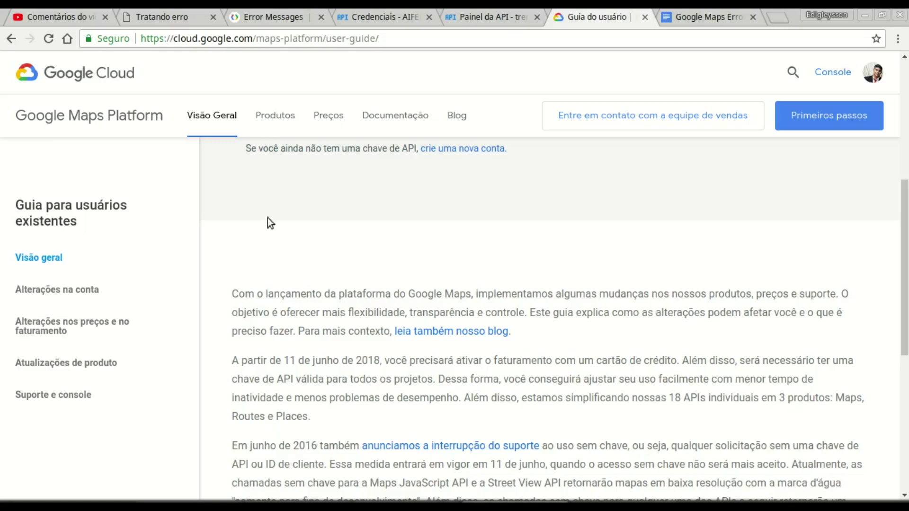
- View the watermarked map on the error.html page, revisit the existing users guide, and open the AIFER project's Credenciais page
{"action": "left_click", "coordinate": [161, 17]}
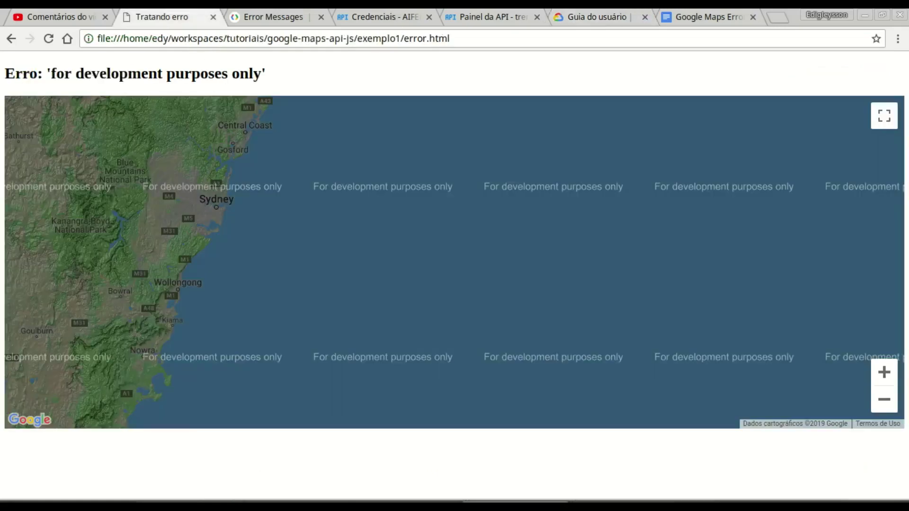
{"action": "left_click", "coordinate": [594, 16]}
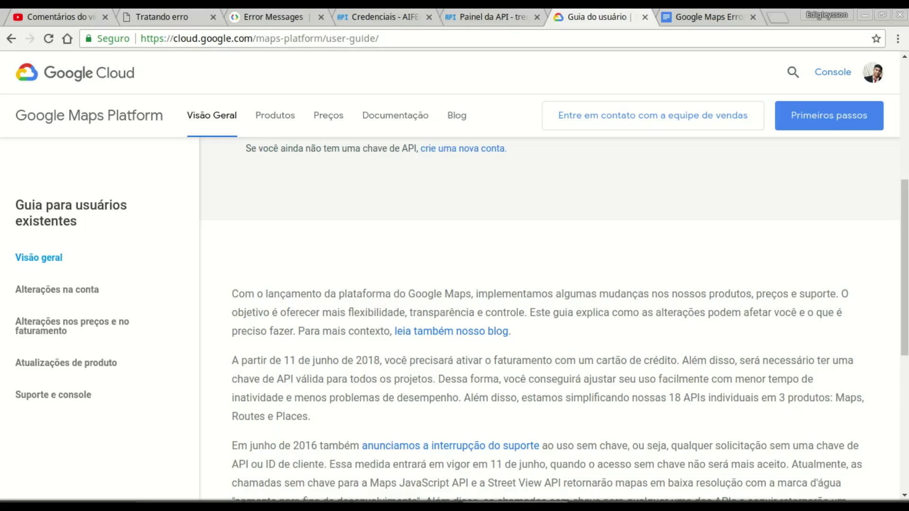
{"action": "left_click", "coordinate": [378, 16]}
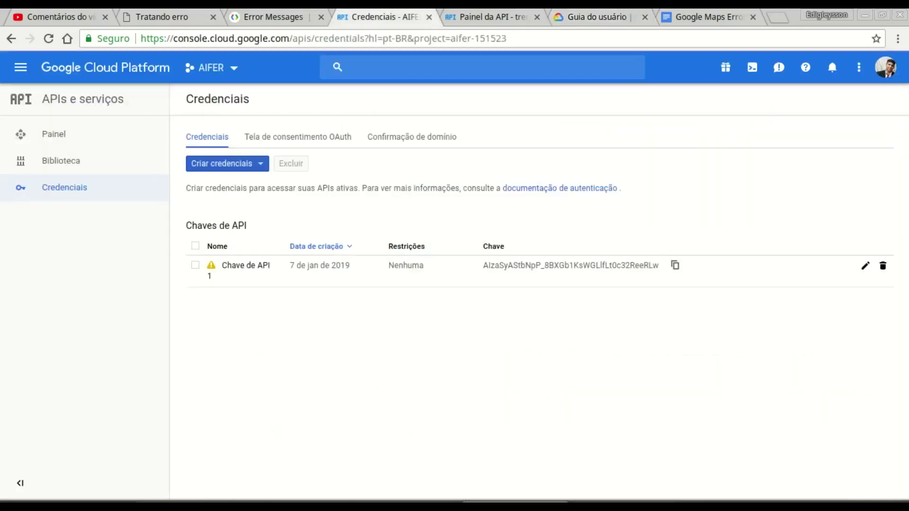